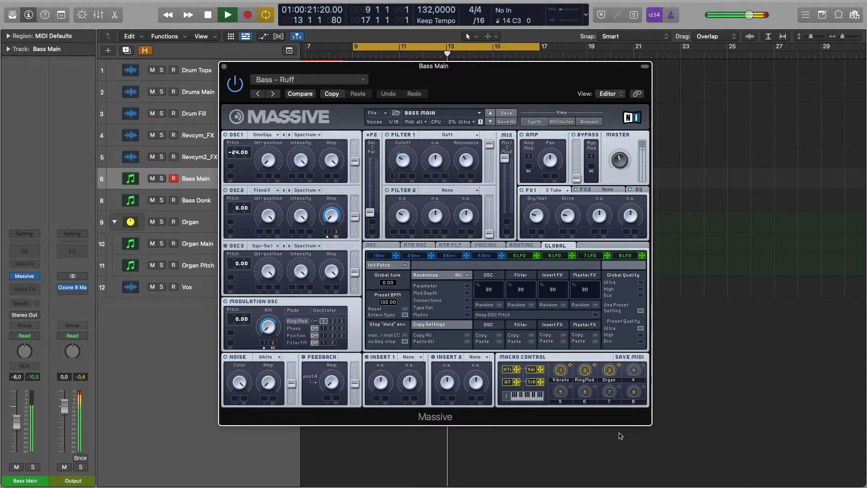
{"action": "left_click", "coordinate": [609, 372]}
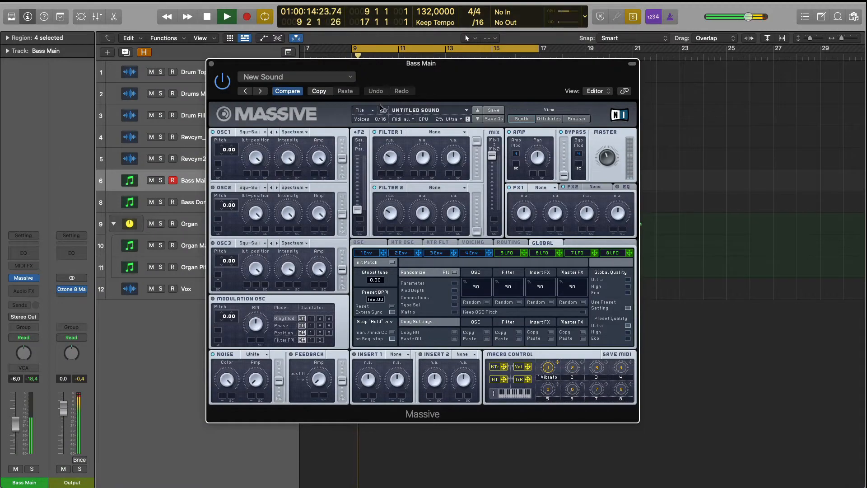
Start a new sound and set oscillator 1 to the Smooth Square wavetable, with minimum Wt-position and a pitch of -24.00
{"action": "left_click", "coordinate": [370, 110]}
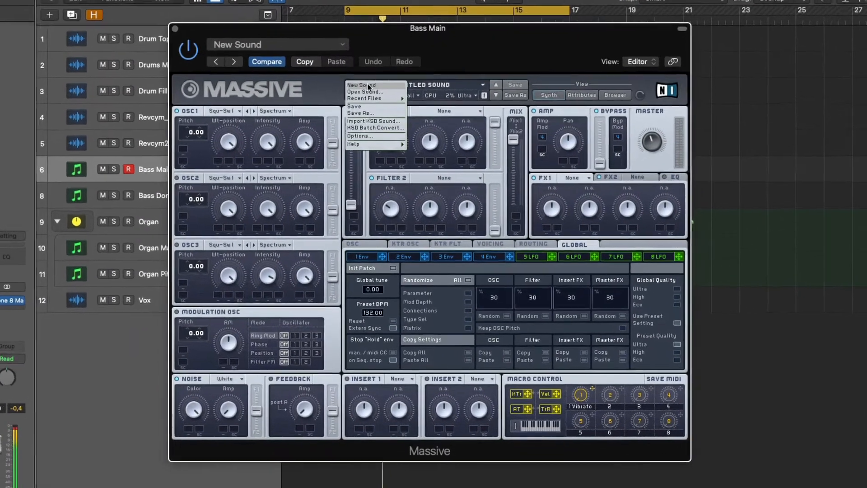
{"action": "left_click", "coordinate": [368, 85]}
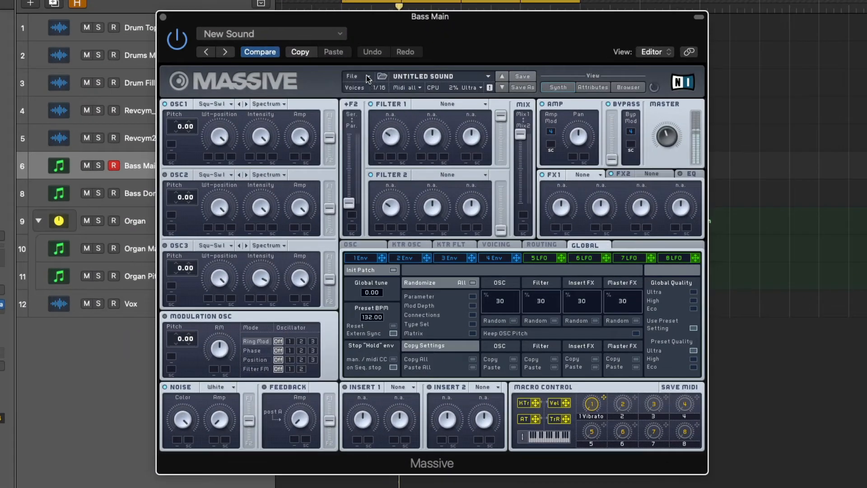
{"action": "left_click", "coordinate": [218, 104]}
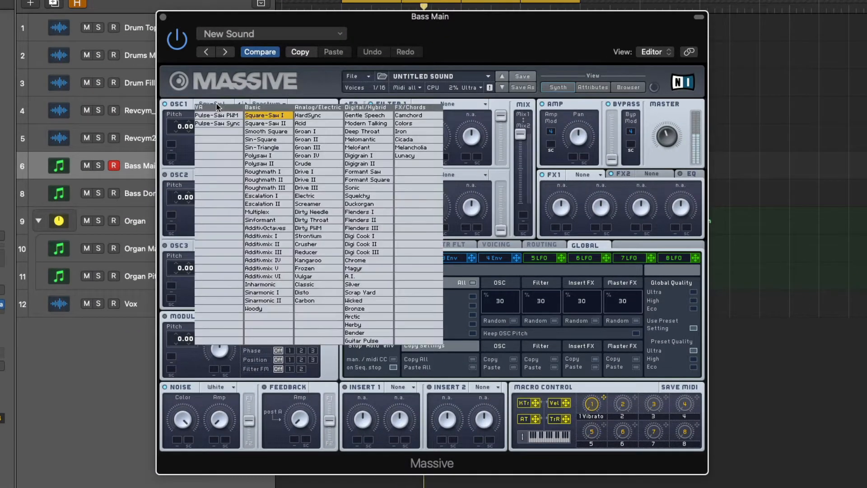
{"action": "left_click", "coordinate": [262, 131]}
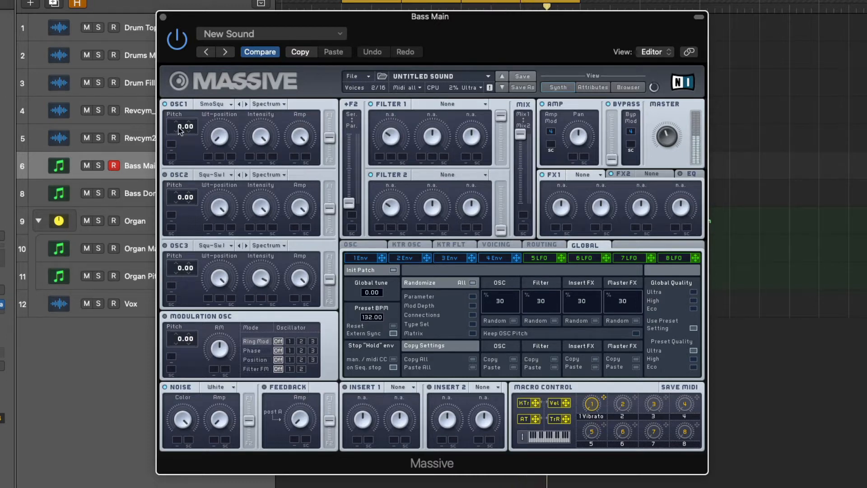
{"action": "left_click_drag", "start_coordinate": [179, 128], "coordinate": [180, 135]}
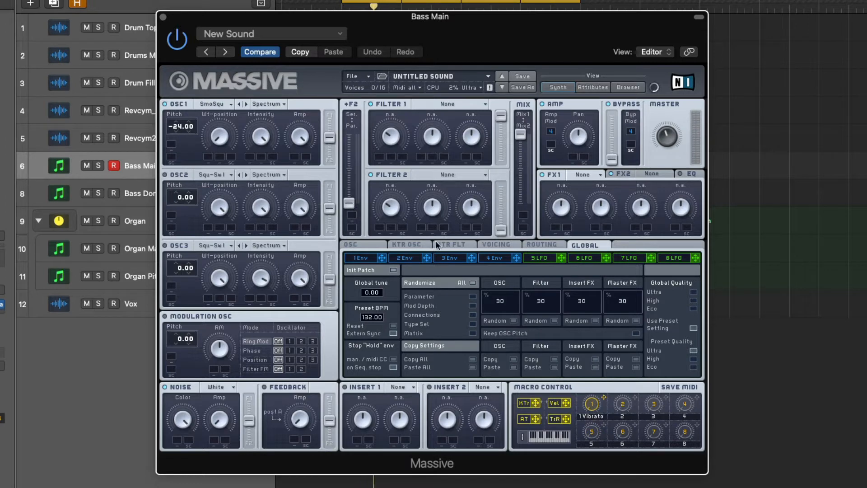
Set the synth's voicing mode to Monophon
{"action": "left_click", "coordinate": [489, 247]}
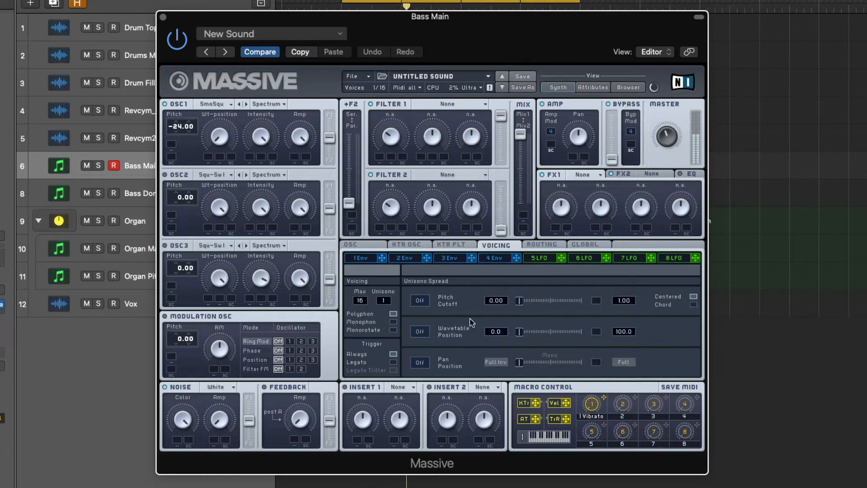
{"action": "left_click", "coordinate": [393, 322]}
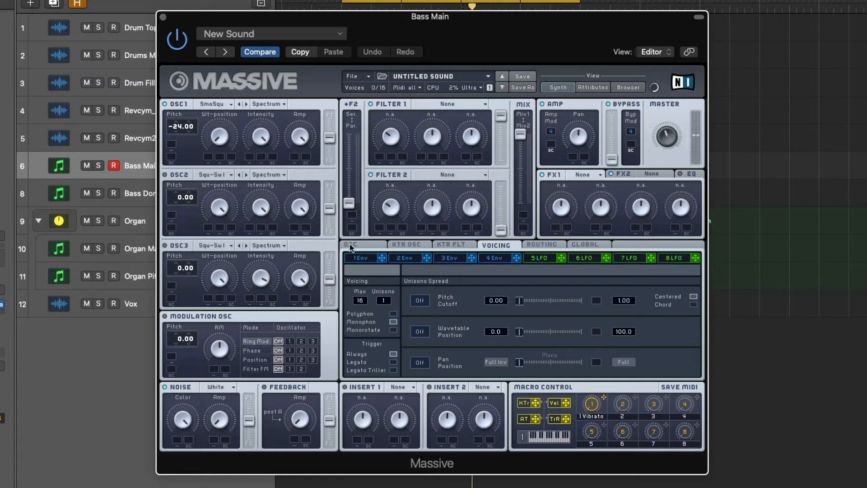
Show the oscillator settings page and examine the Bass Main regions in the arrangement before returning to the synth
{"action": "left_click", "coordinate": [350, 245]}
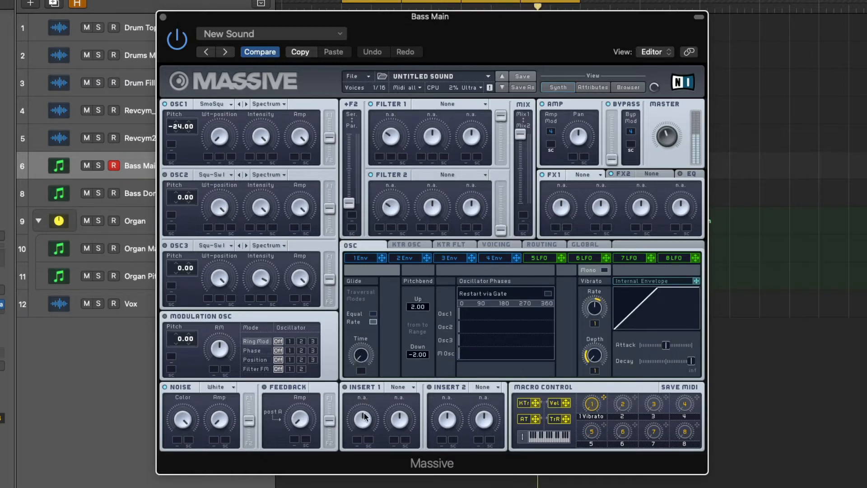
{"action": "key", "text": "super+w"}
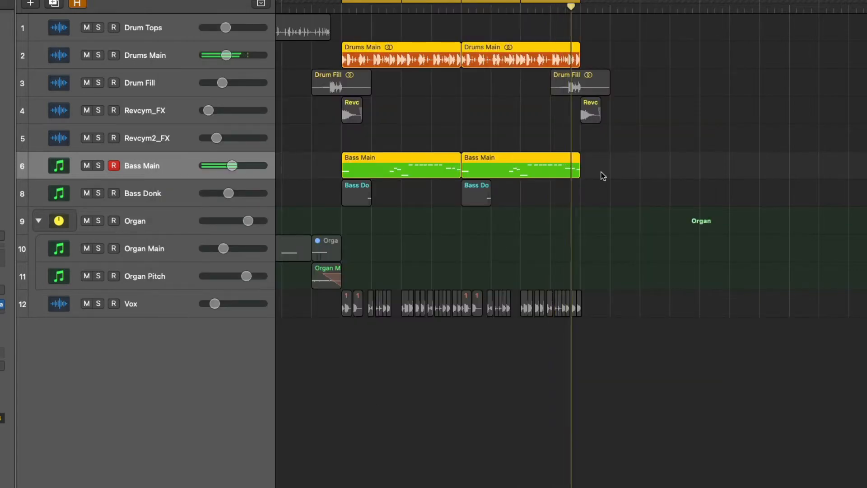
{"action": "left_click_drag", "start_coordinate": [601, 173], "coordinate": [439, 160]}
{"action": "key", "text": "v"}
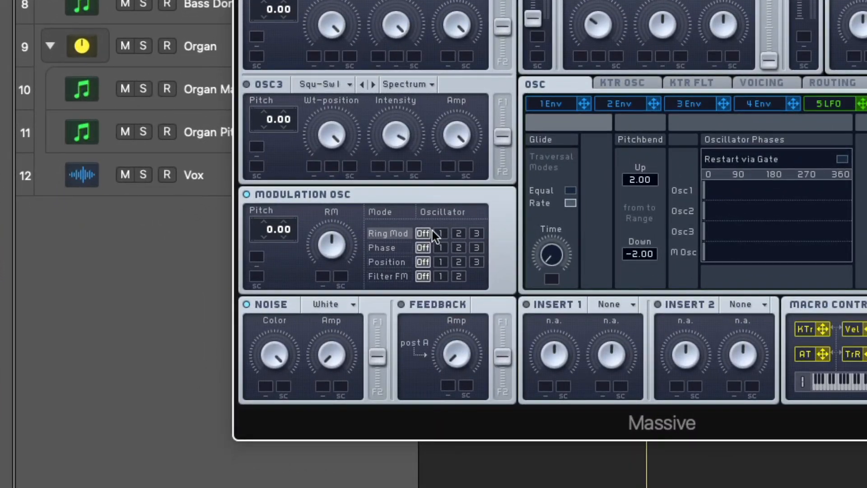
Enable the modulation oscillator with Ring Mod applied to oscillator 1 and raise its RM amount
{"action": "left_click", "coordinate": [440, 233]}
{"action": "left_click_drag", "start_coordinate": [332, 239], "coordinate": [318, 210]}
{"action": "mouse_move", "coordinate": [327, 254]}
{"action": "left_mouse_down"}
{"action": "mouse_move", "coordinate": [329, 295]}
{"action": "mouse_move", "coordinate": [303, 172]}
{"action": "mouse_move", "coordinate": [319, 260]}
{"action": "left_mouse_up"}
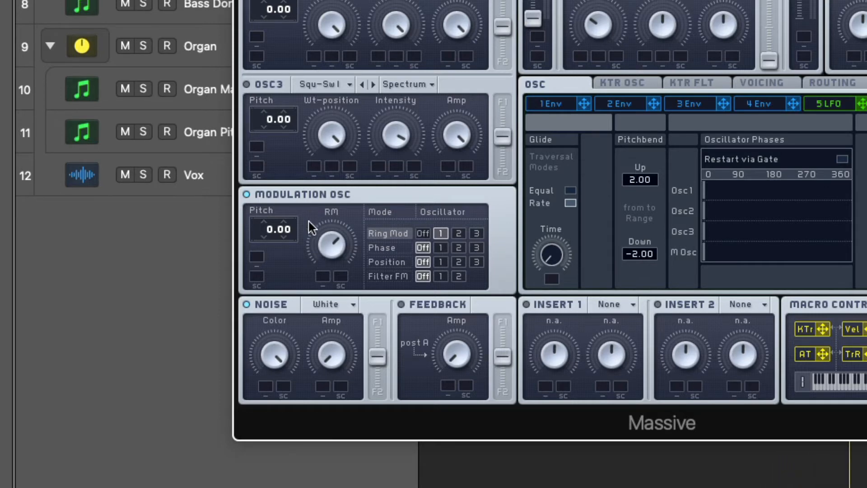
{"action": "left_click_drag", "start_coordinate": [308, 221], "coordinate": [295, 203]}
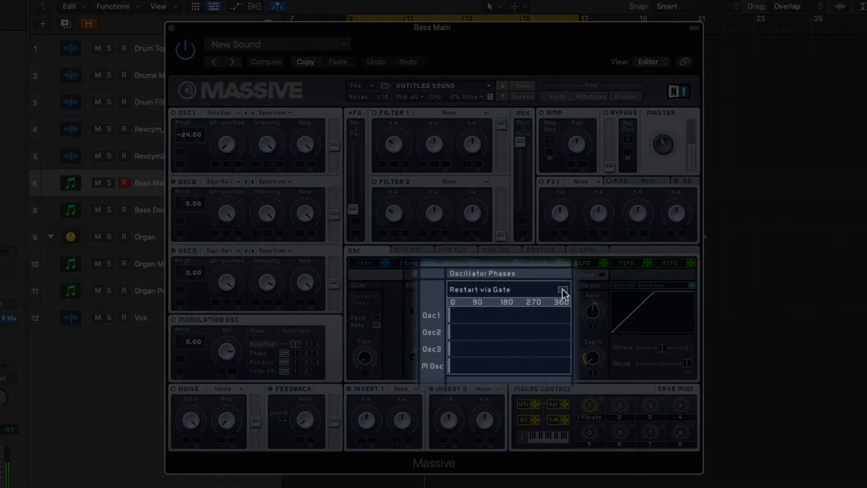
Enable Restart via Gate for the oscillator phases and set the voicing mode to Monorotate
{"action": "left_click", "coordinate": [562, 290]}
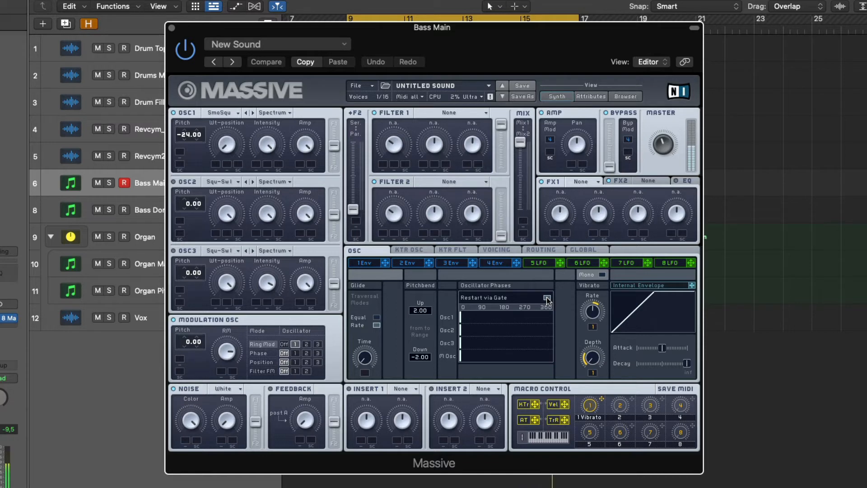
{"action": "left_click", "coordinate": [497, 251]}
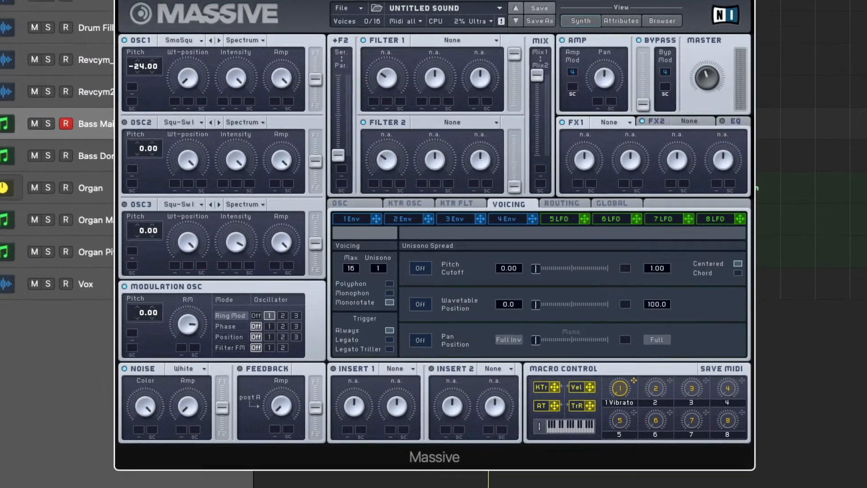
Assign envelope 1 to the modulation oscillator's RM, with the base at minimum and a wide upward modulation range
{"action": "left_click", "coordinate": [363, 262]}
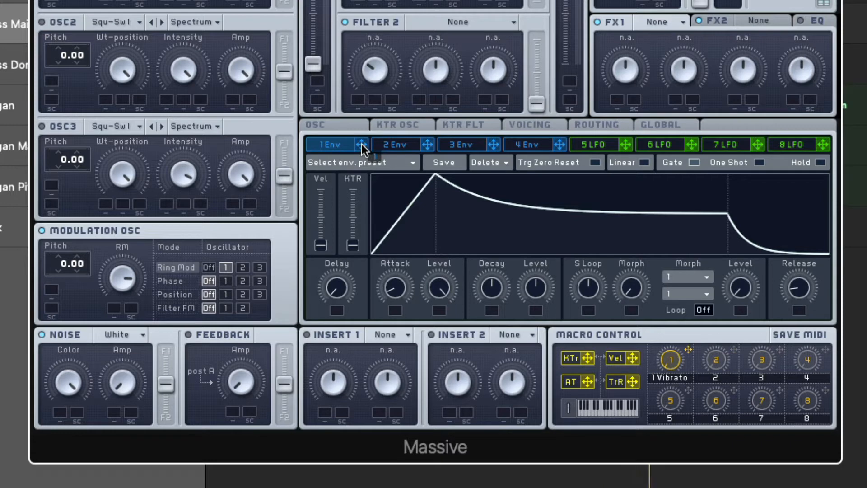
{"action": "left_click_drag", "start_coordinate": [362, 145], "coordinate": [259, 257]}
{"action": "left_click_drag", "start_coordinate": [120, 309], "coordinate": [117, 307]}
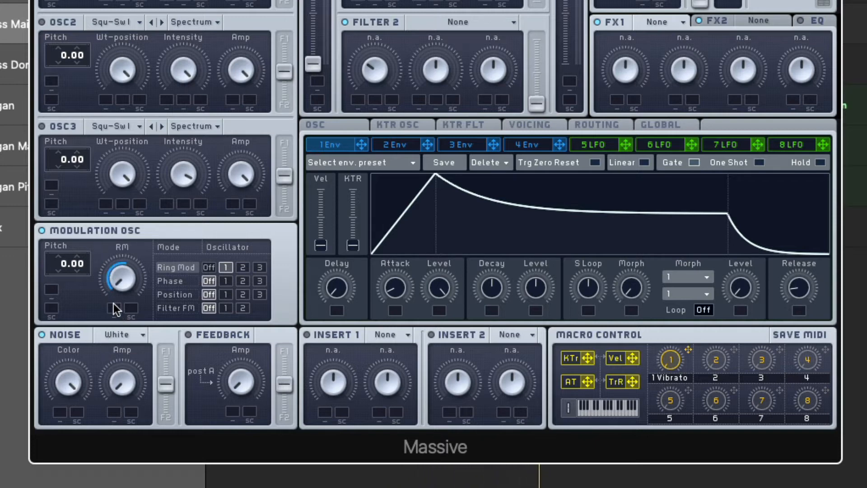
{"action": "left_click_drag", "start_coordinate": [114, 307], "coordinate": [112, 295]}
Shape envelope 1 with a slower attack, a slightly lower decay level and a longer release
{"action": "left_click_drag", "start_coordinate": [394, 288], "coordinate": [386, 273]}
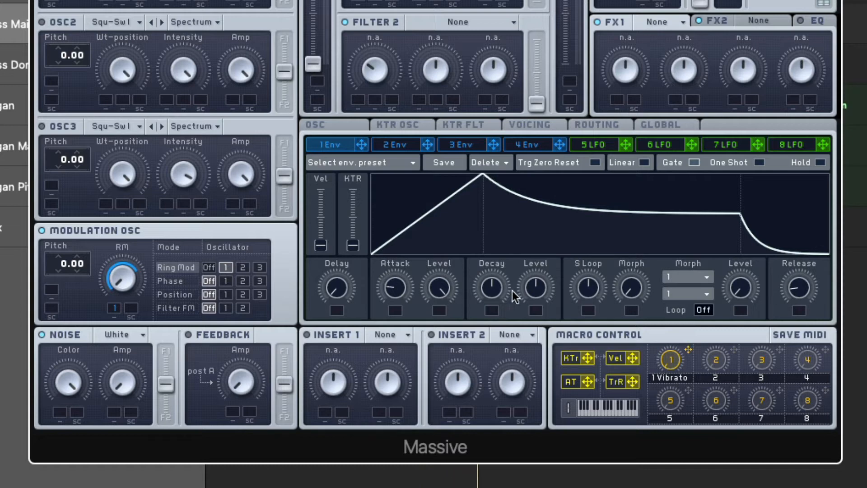
{"action": "left_click_drag", "start_coordinate": [528, 290], "coordinate": [529, 303]}
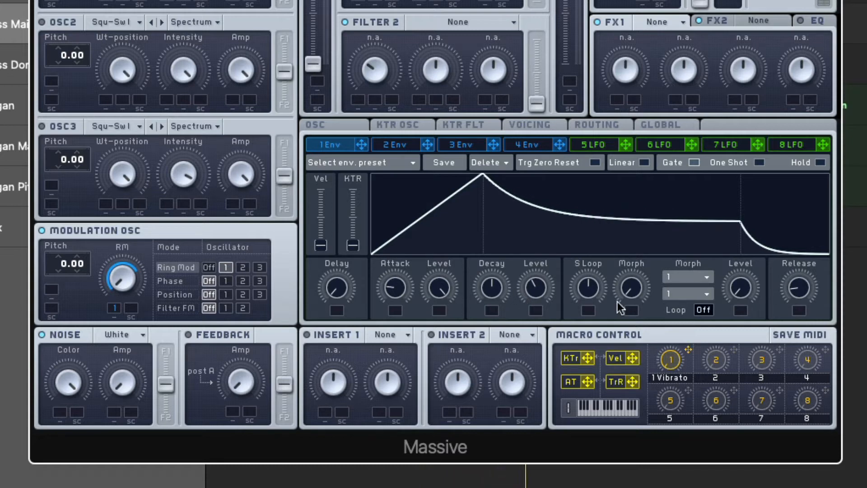
{"action": "left_click_drag", "start_coordinate": [813, 292], "coordinate": [794, 248]}
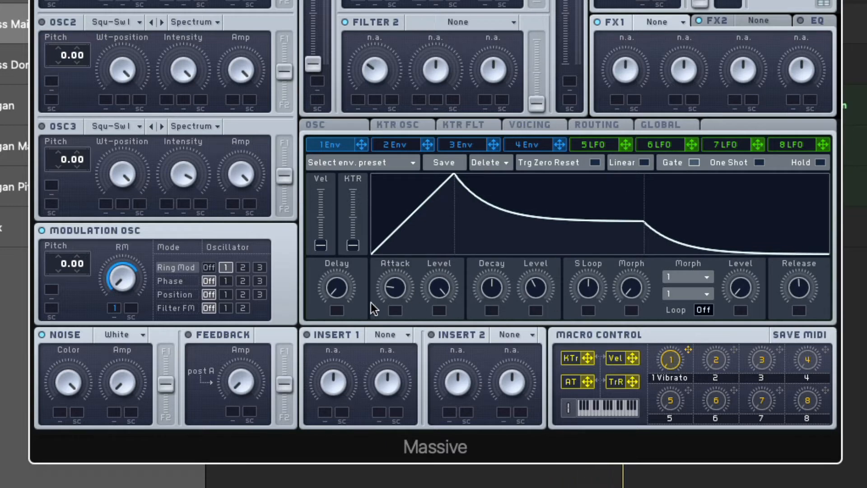
{"action": "left_click_drag", "start_coordinate": [388, 292], "coordinate": [386, 274]}
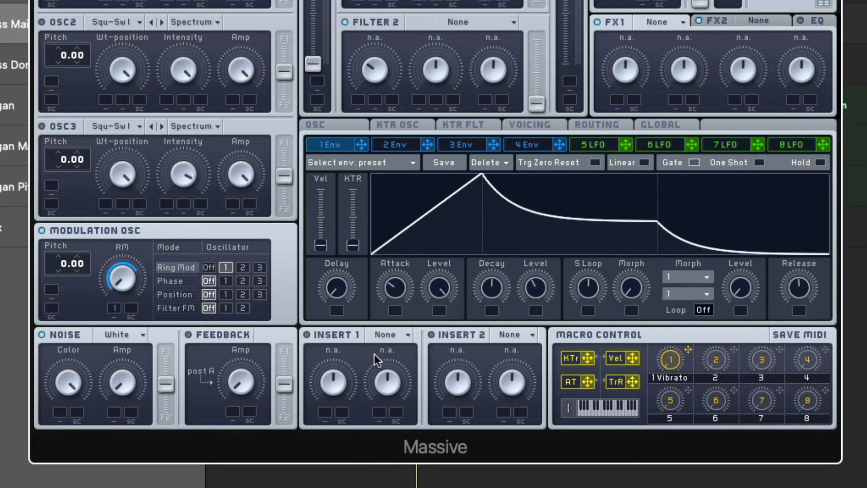
{"action": "left_click_drag", "start_coordinate": [399, 288], "coordinate": [399, 287]}
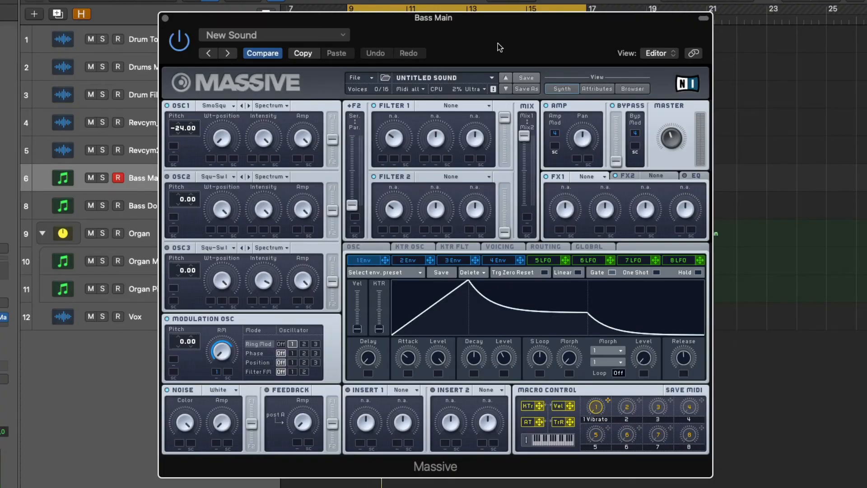
Set filter 1 to Daft with reduced cutoff and resonance, and modulate its cutoff by a small upward amount from envelope 1
{"action": "left_click", "coordinate": [447, 105]}
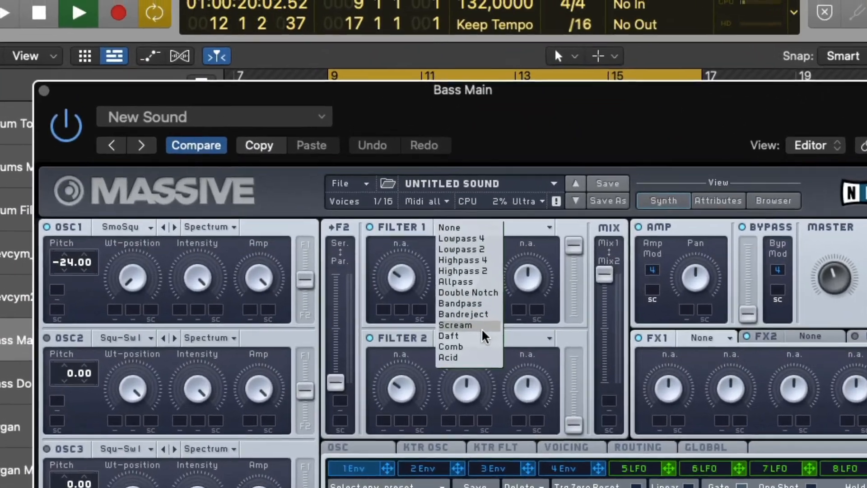
{"action": "left_click", "coordinate": [458, 235]}
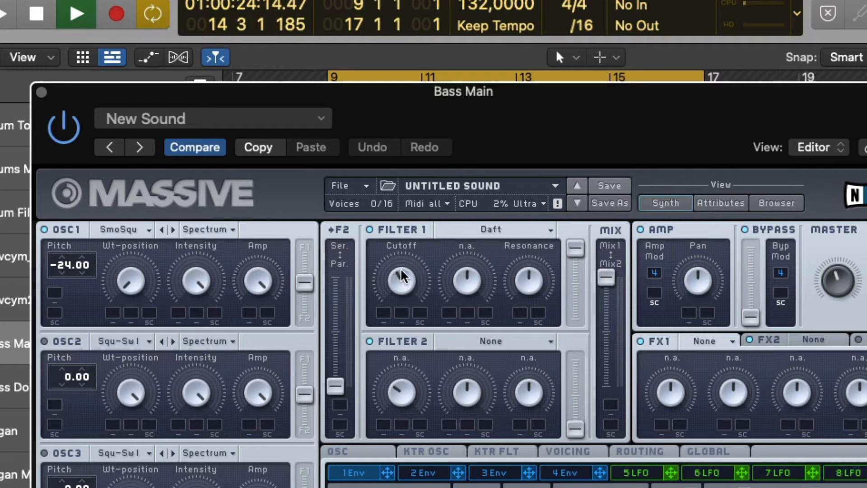
{"action": "mouse_move", "coordinate": [401, 276]}
{"action": "left_mouse_down"}
{"action": "mouse_move", "coordinate": [400, 217]}
{"action": "mouse_move", "coordinate": [402, 291]}
{"action": "left_mouse_up"}
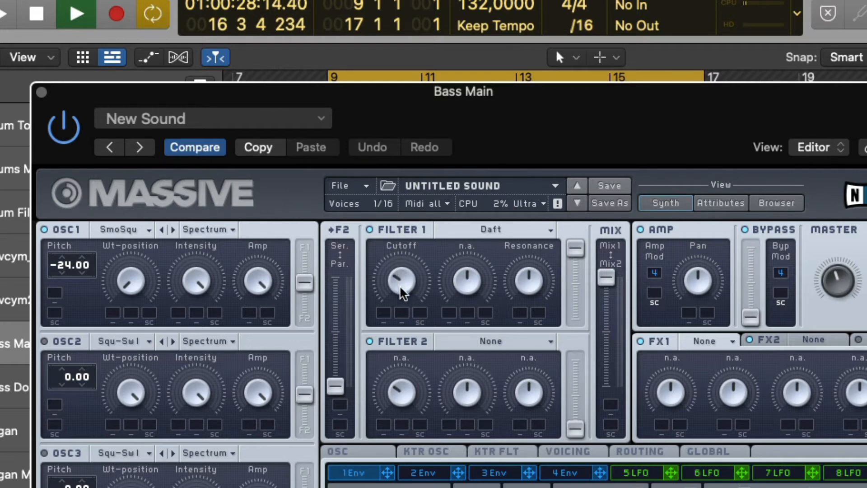
{"action": "left_click_drag", "start_coordinate": [532, 285], "coordinate": [535, 310]}
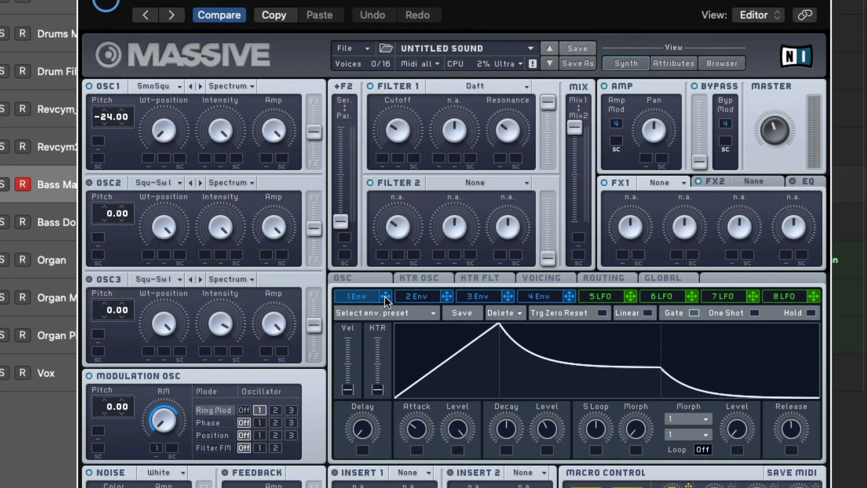
{"action": "left_click_drag", "start_coordinate": [384, 297], "coordinate": [381, 161]}
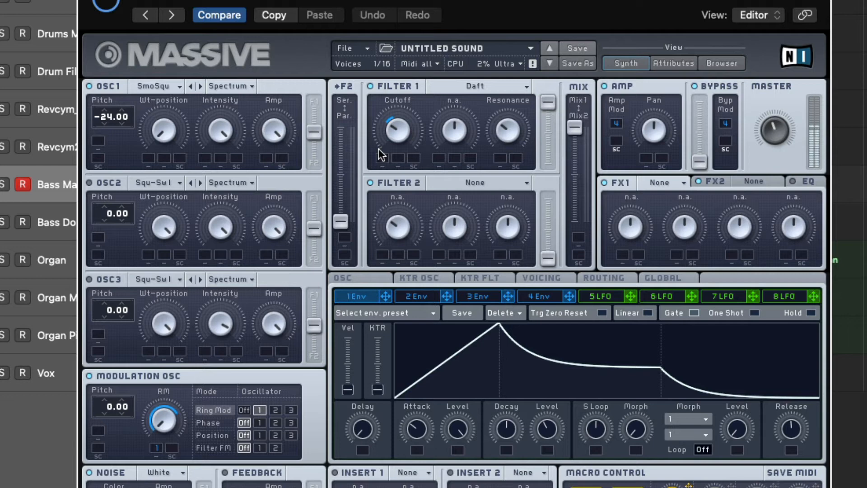
{"action": "left_click_drag", "start_coordinate": [378, 148], "coordinate": [382, 157]}
Enable oscillator 2 and choose the Flenders II wavetable for it
{"action": "left_click", "coordinate": [223, 183]}
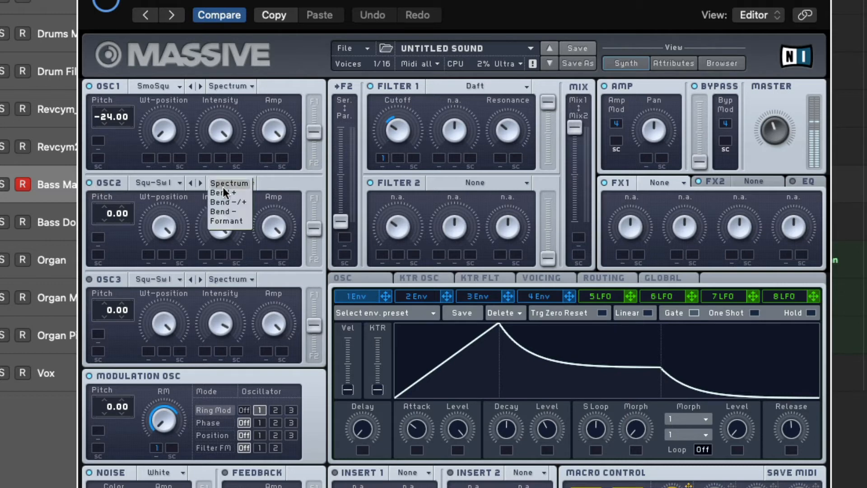
{"action": "left_click", "coordinate": [160, 180]}
{"action": "left_click", "coordinate": [160, 180]}
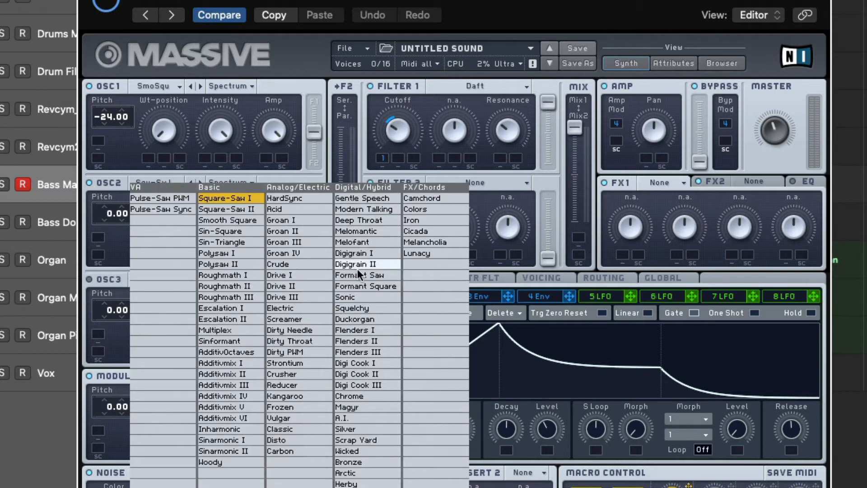
{"action": "left_click", "coordinate": [362, 329]}
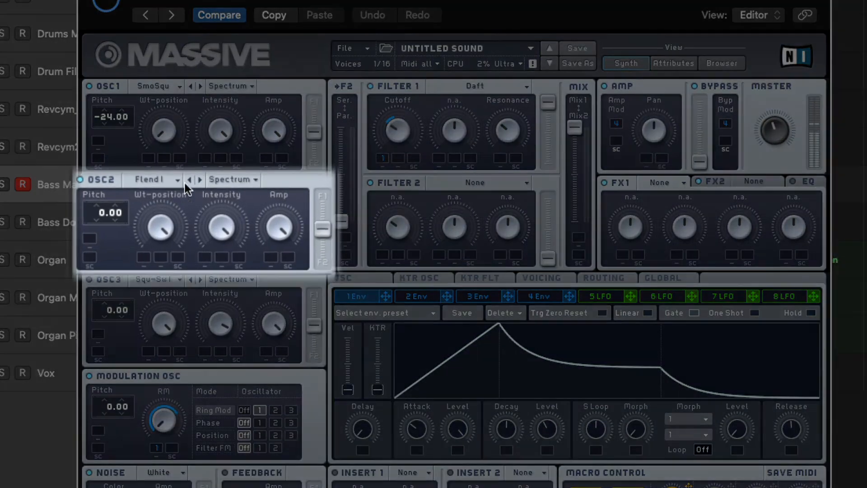
{"action": "left_click", "coordinate": [199, 178]}
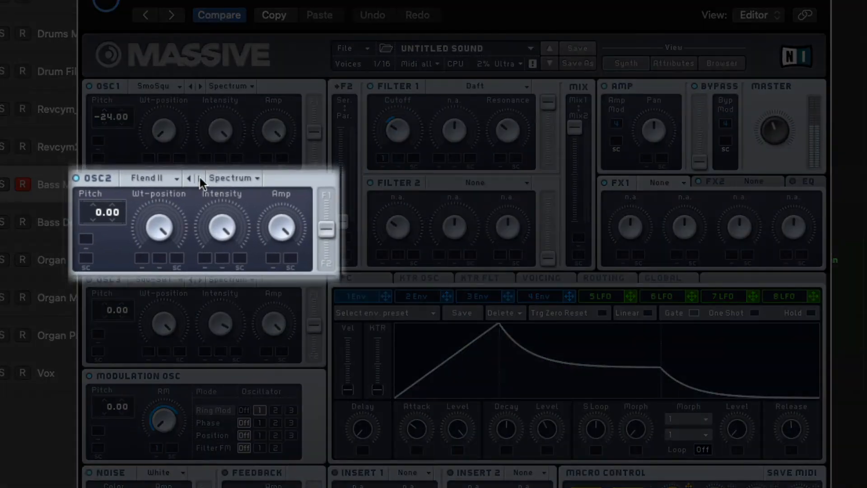
{"action": "left_click", "coordinate": [199, 178]}
{"action": "left_click", "coordinate": [189, 178]}
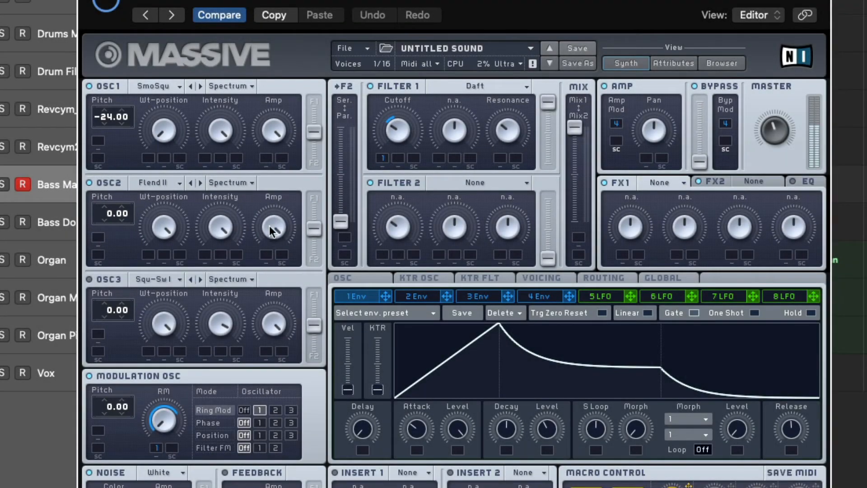
Turn oscillator 2's Amp to minimum and modulate it fully from envelope 1, with macro 2 as the sidechain control
{"action": "left_click_drag", "start_coordinate": [269, 226], "coordinate": [273, 294]}
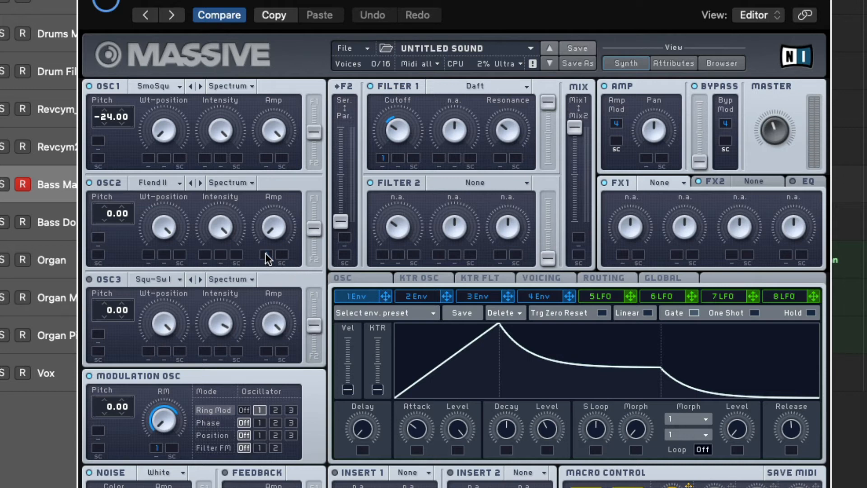
{"action": "left_click_drag", "start_coordinate": [265, 253], "coordinate": [264, 253]}
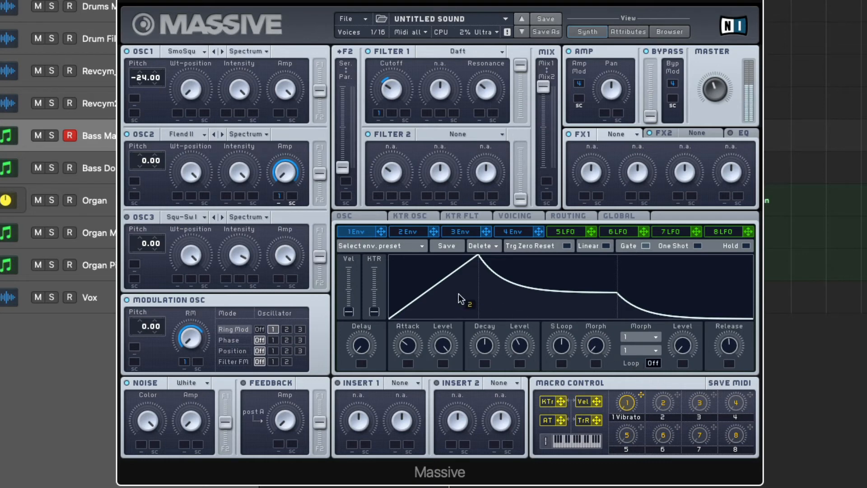
{"action": "left_click_drag", "start_coordinate": [295, 201], "coordinate": [294, 201]}
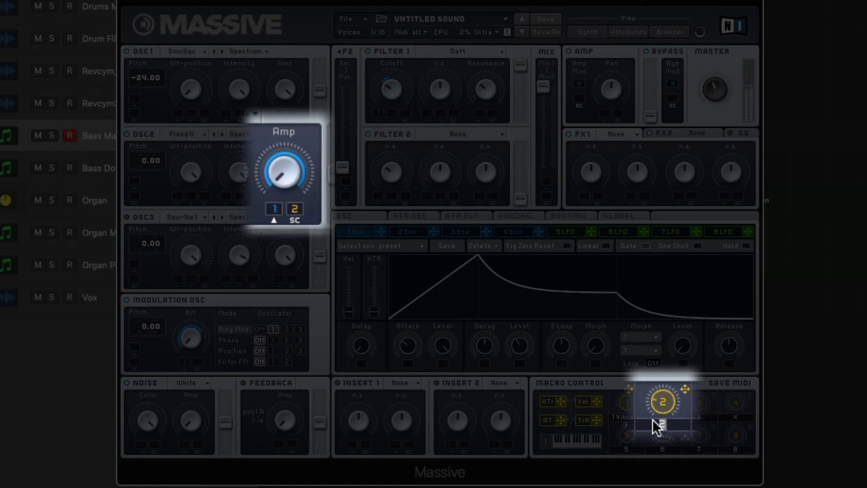
Name macro 2 Organ and assign macro 3 as the sidechain control for the modulation oscillator's RM amount
{"action": "type", "text": "gan"}
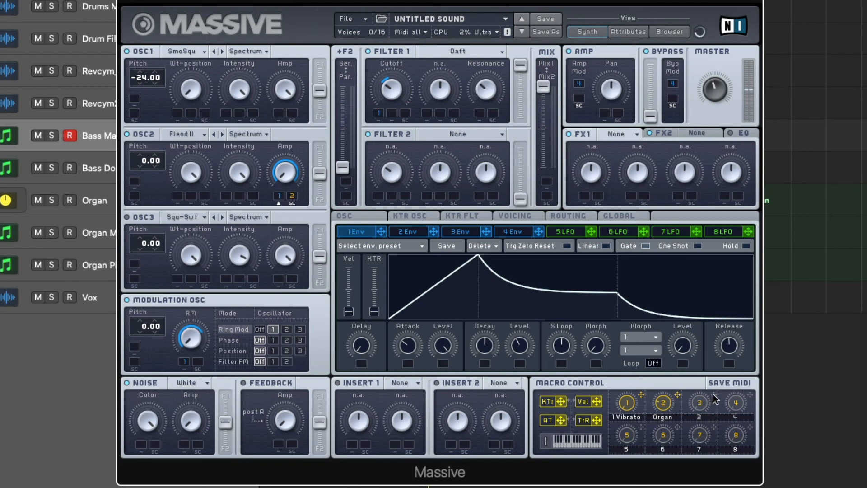
{"action": "left_click_drag", "start_coordinate": [714, 395], "coordinate": [274, 378]}
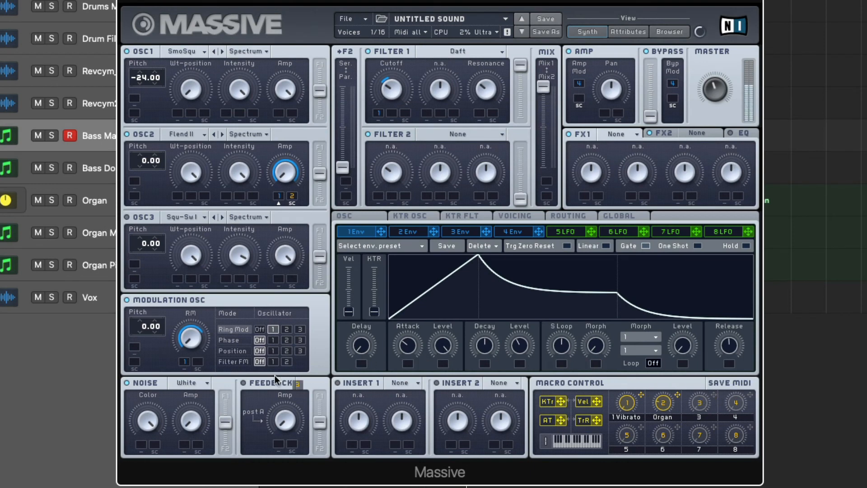
{"action": "left_click_drag", "start_coordinate": [212, 373], "coordinate": [197, 363]}
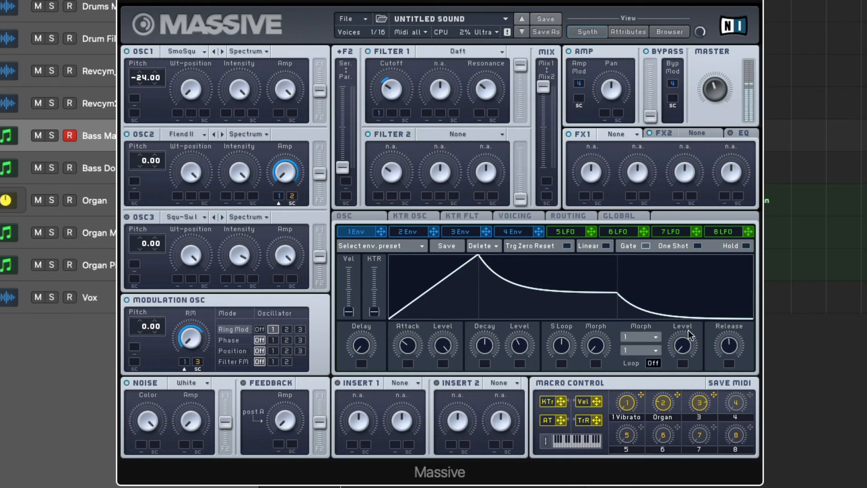
Name macro 3 Ring Mod
{"action": "double_click", "coordinate": [695, 416]}
{"action": "type", "text": "Ring Mod"}
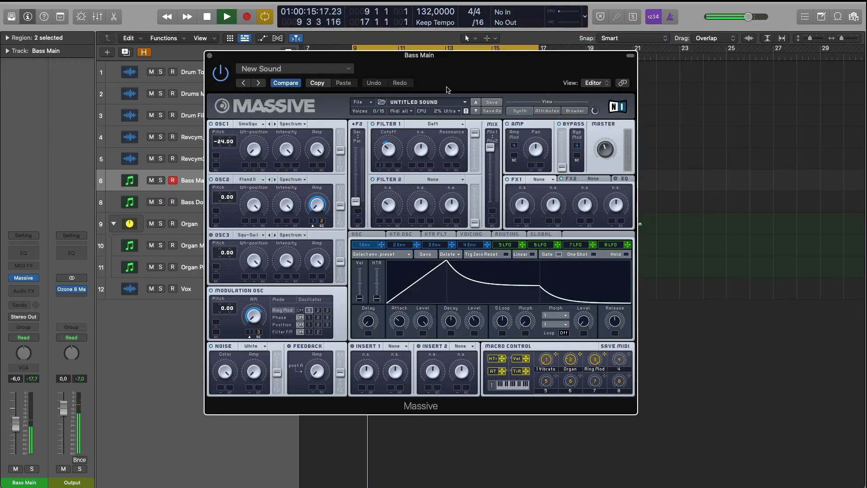
Set FX1 to Classic Tube and reduce its Dry/Wet and Drive to low amounts, with Drive slightly higher than Dry/Wet
{"action": "left_click", "coordinate": [537, 180]}
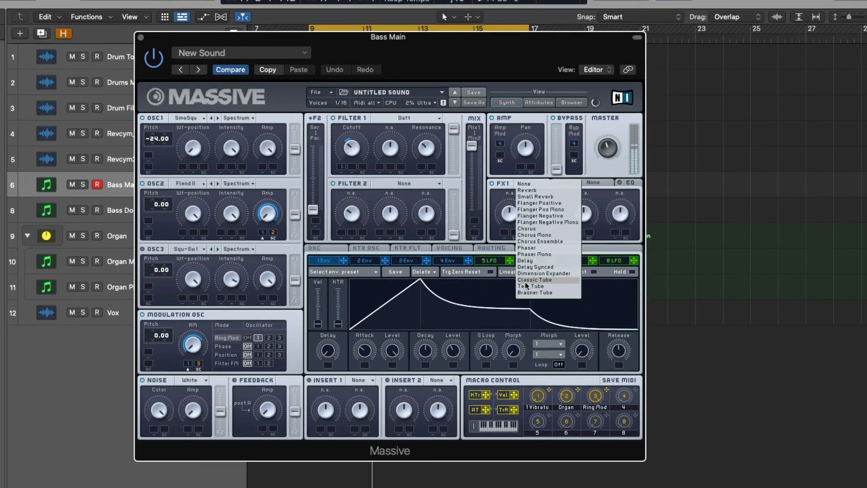
{"action": "left_click", "coordinate": [528, 225]}
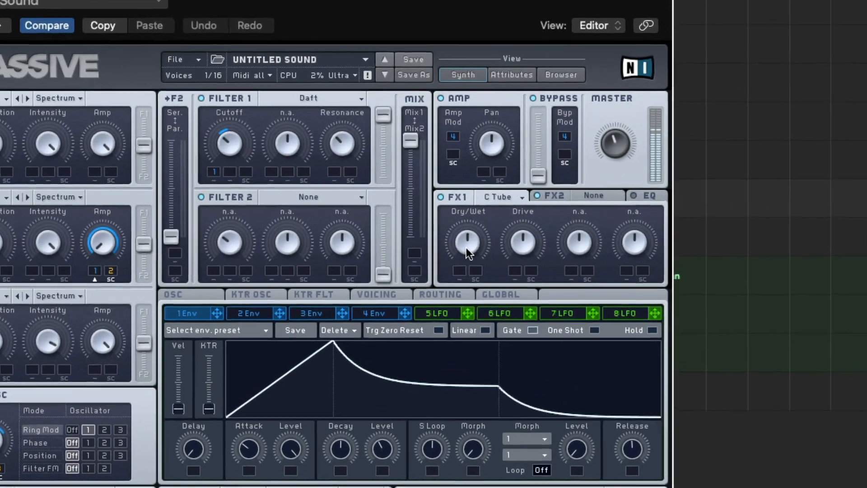
{"action": "left_click_drag", "start_coordinate": [488, 232], "coordinate": [479, 199]}
{"action": "left_click_drag", "start_coordinate": [434, 260], "coordinate": [449, 347]}
{"action": "left_click_drag", "start_coordinate": [517, 254], "coordinate": [521, 295]}
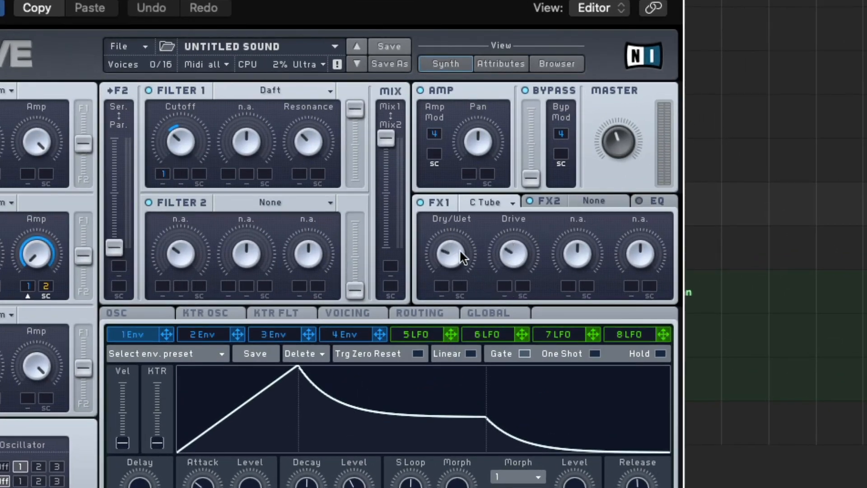
{"action": "left_click_drag", "start_coordinate": [451, 248], "coordinate": [451, 255]}
{"action": "left_click_drag", "start_coordinate": [504, 257], "coordinate": [507, 266]}
Lengthen envelope 1's attack slightly and enable the EQ
{"action": "left_click_drag", "start_coordinate": [202, 485], "coordinate": [202, 482]}
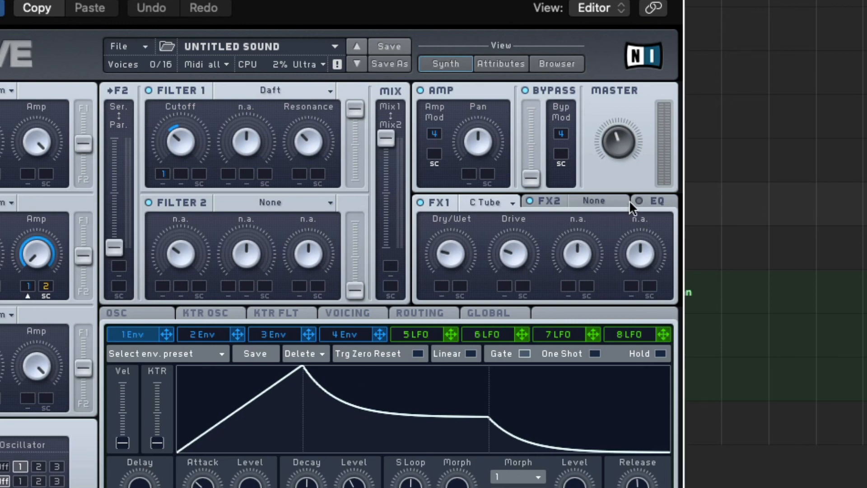
{"action": "left_click", "coordinate": [659, 202]}
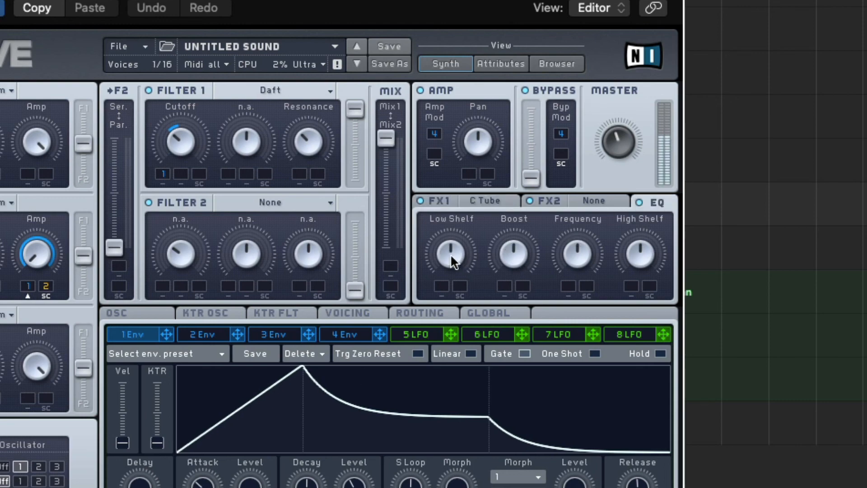